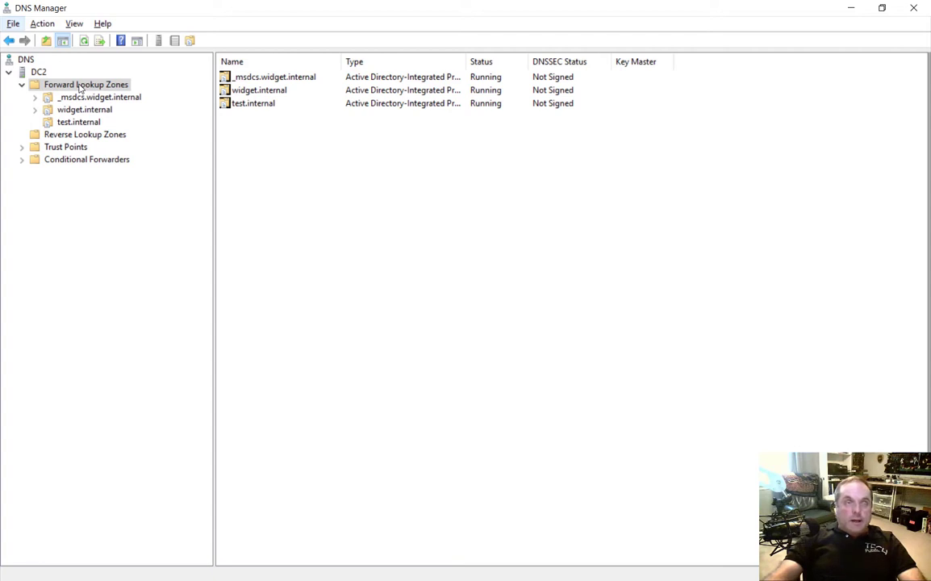
Step: Start a new primary forward lookup zone with 'Store the zone in Active Directory' unchecked
{"action": "right_click", "coordinate": [80, 85]}
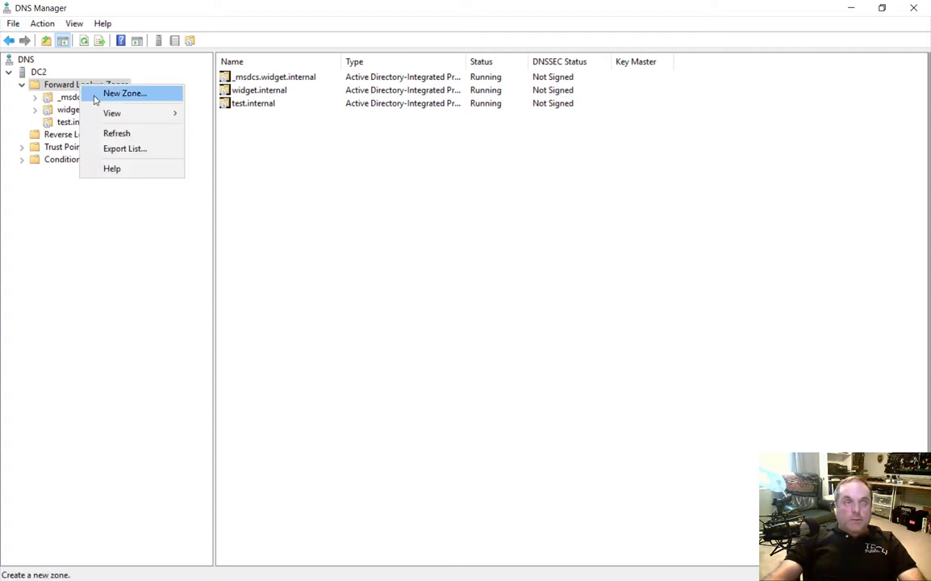
{"action": "left_click", "coordinate": [101, 94]}
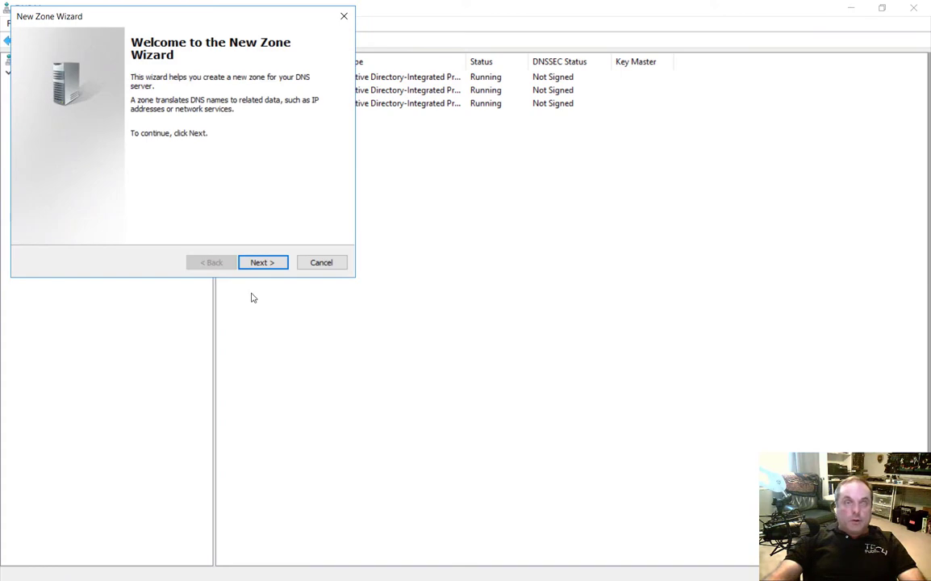
{"action": "left_click_drag", "start_coordinate": [211, 17], "coordinate": [395, 137]}
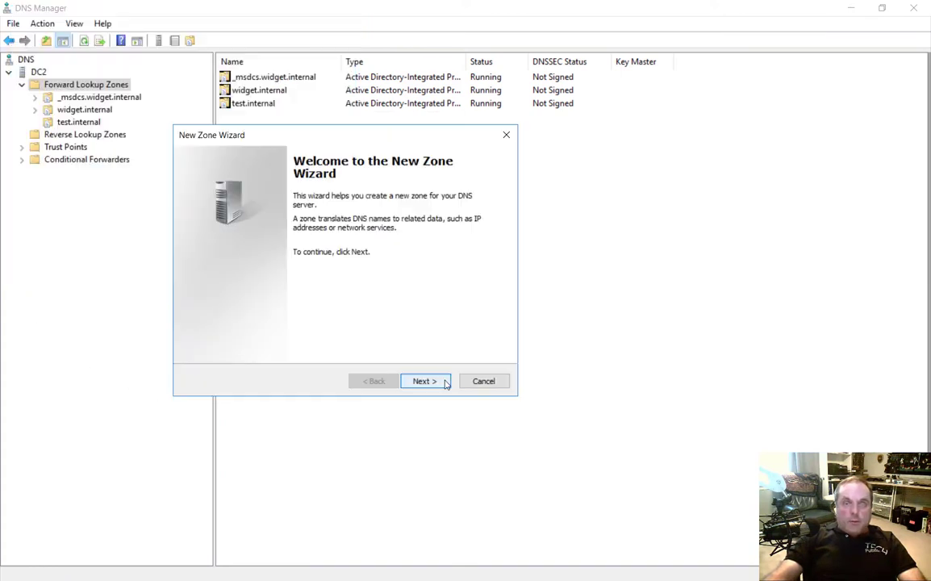
{"action": "left_click", "coordinate": [439, 384]}
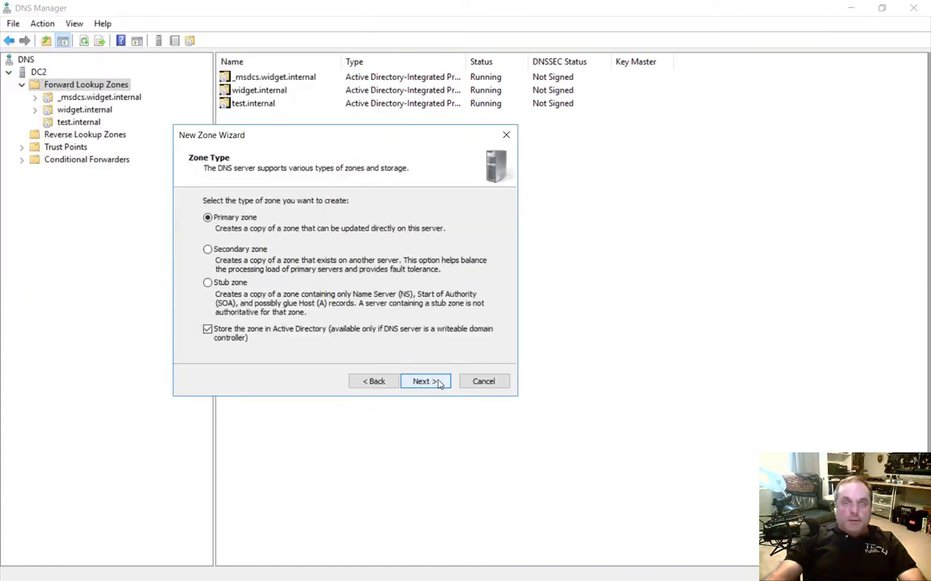
{"action": "left_click", "coordinate": [207, 329]}
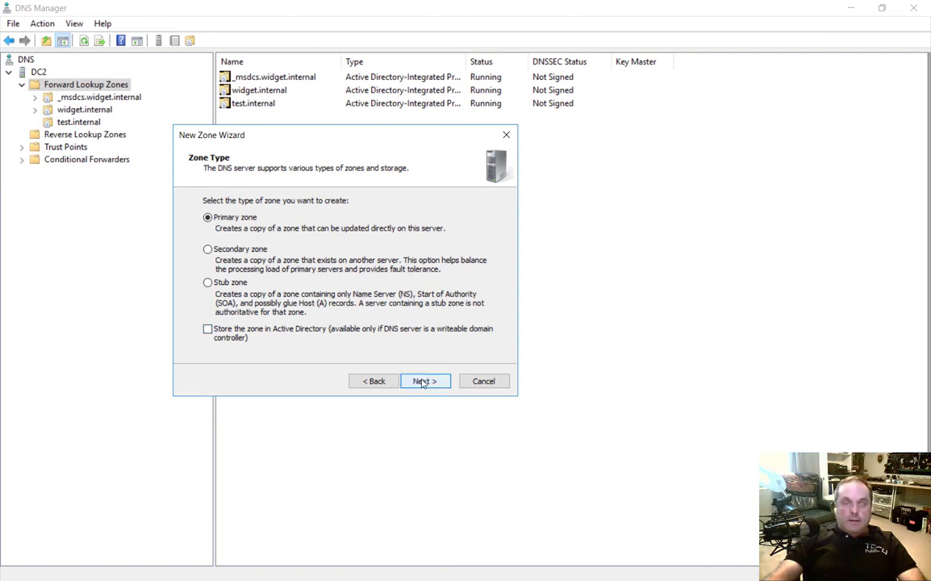
Step: Name the zone nonADZone.internal with file nonADZone.internal.dns and no dynamic updates
{"action": "left_click", "coordinate": [422, 381]}
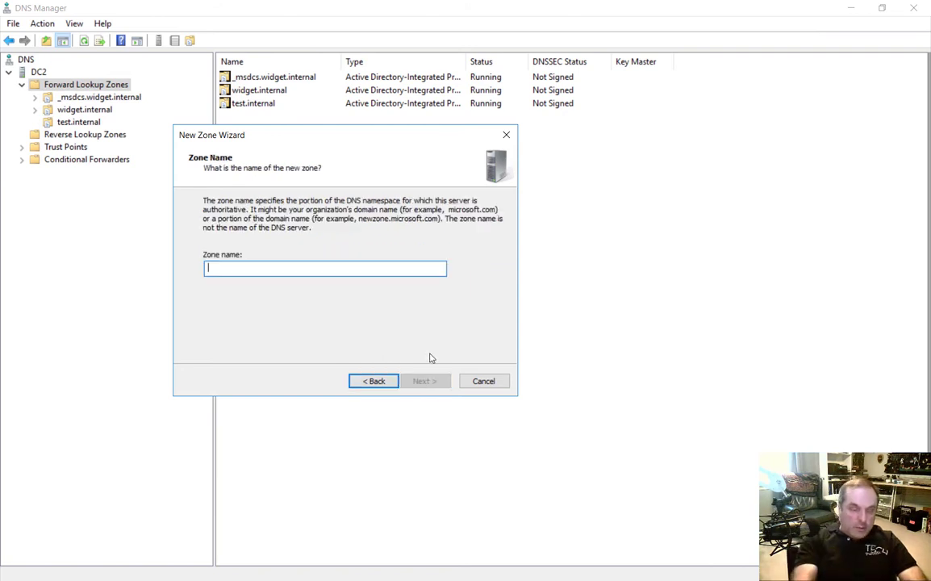
{"action": "type", "text": "non"}
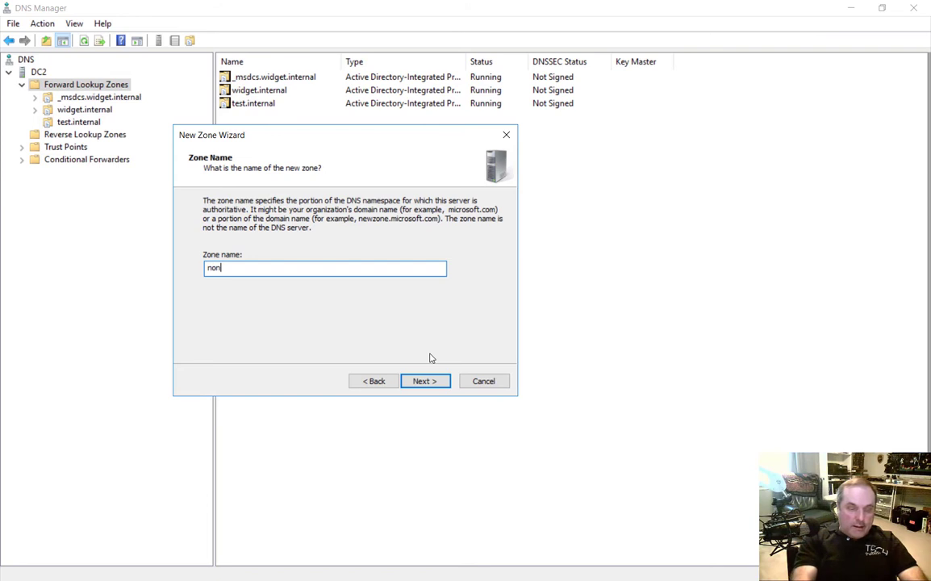
{"action": "type", "text": "ADZone"}
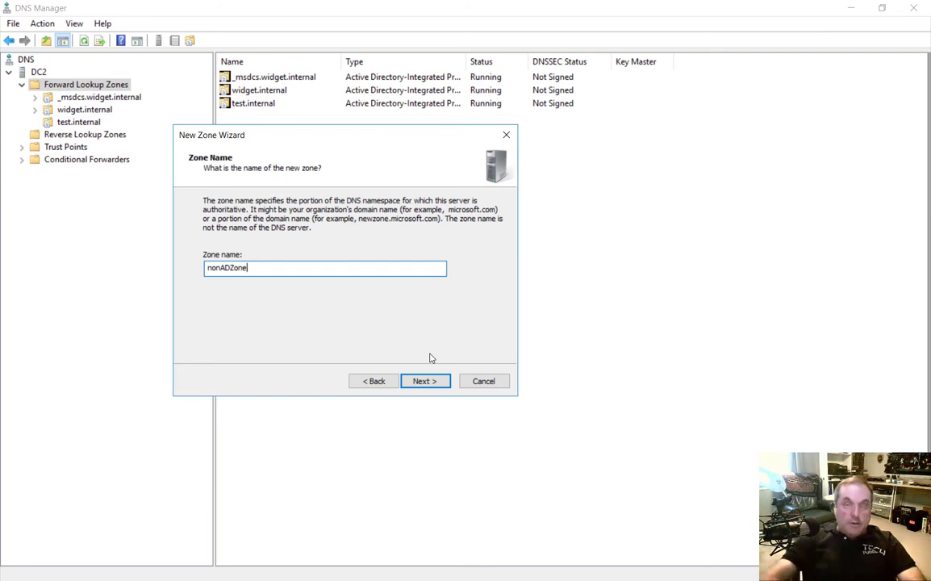
{"action": "type", "text": ".in"}
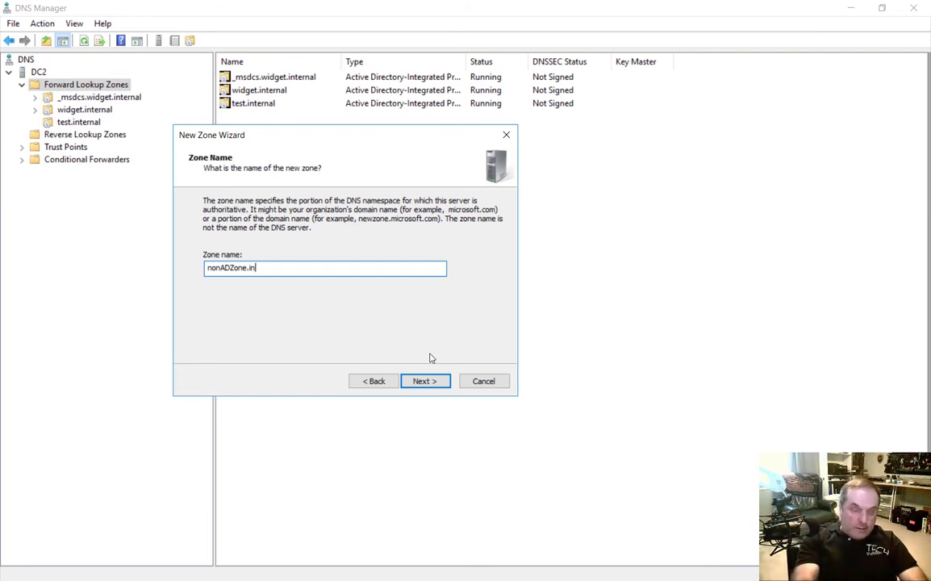
{"action": "type", "text": "ternal"}
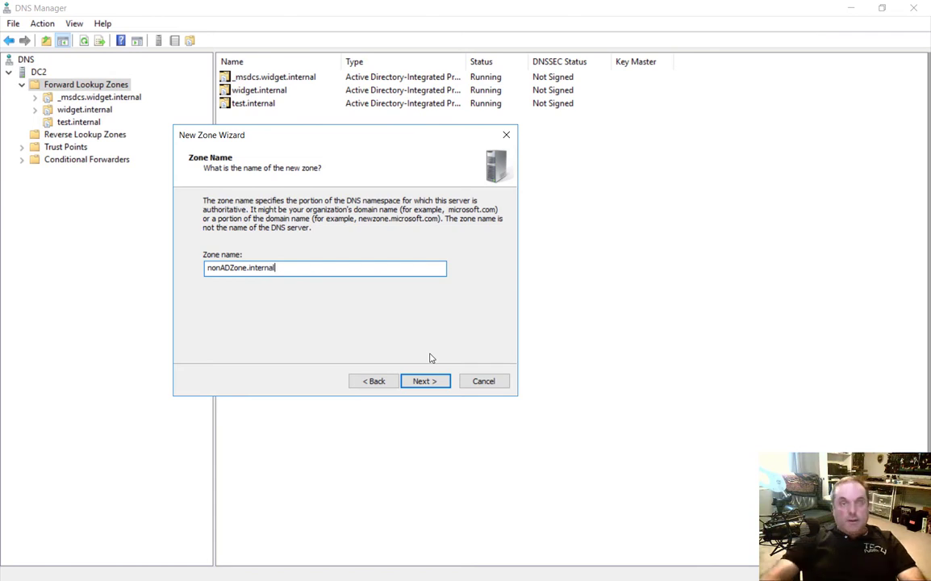
{"action": "left_click", "coordinate": [433, 387]}
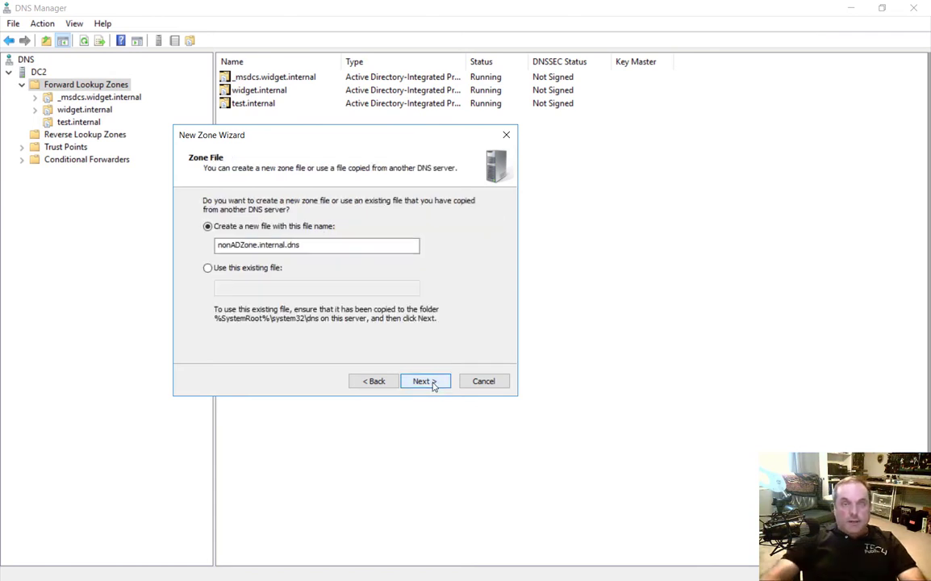
{"action": "left_click", "coordinate": [433, 386]}
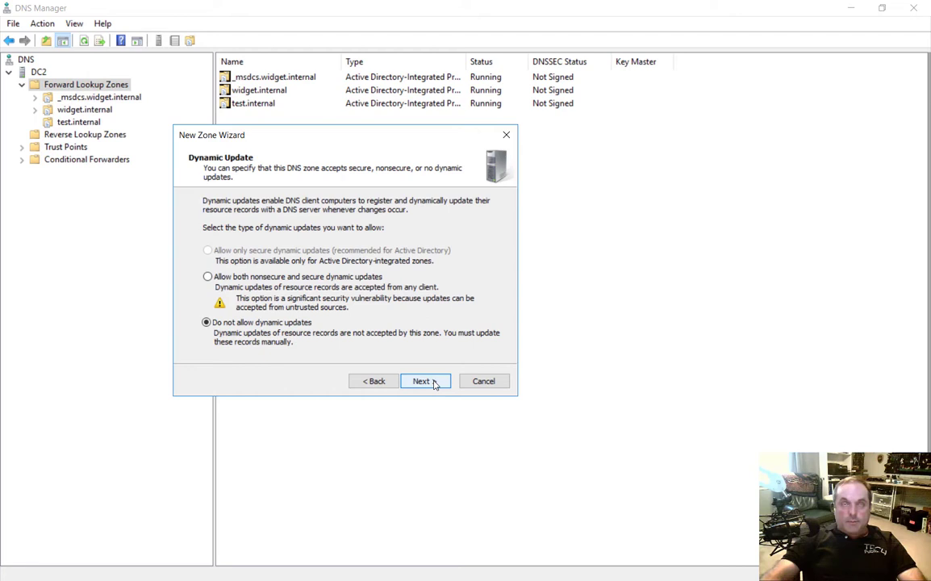
{"action": "left_click", "coordinate": [433, 383]}
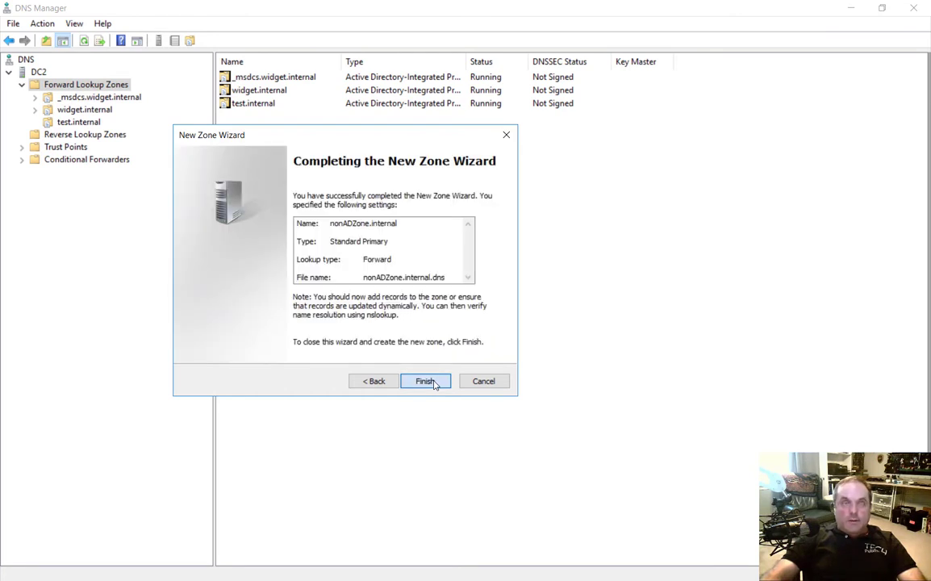
Step: Create nonADZone.internal and open its Properties to check it is Primary and not AD-integrated
{"action": "left_click", "coordinate": [426, 381]}
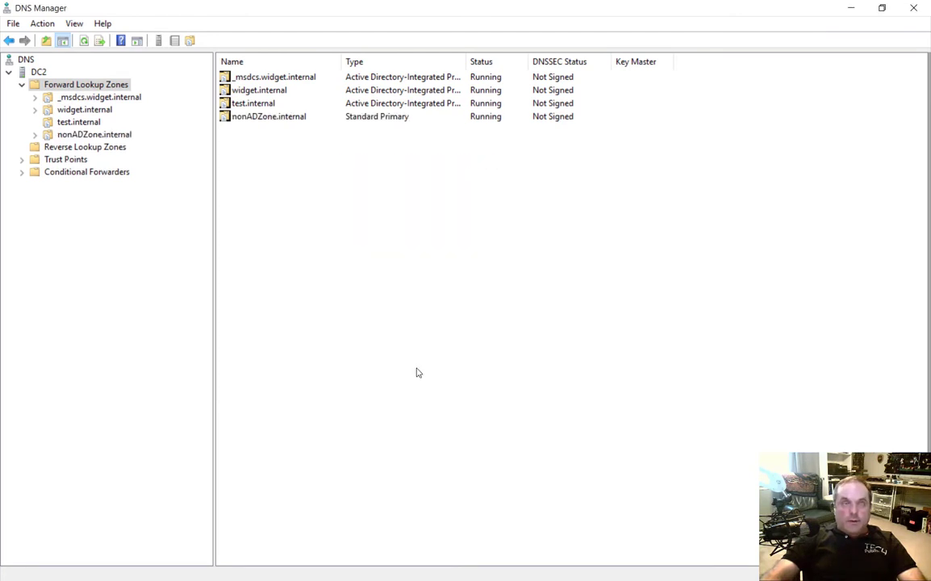
{"action": "left_click", "coordinate": [94, 135]}
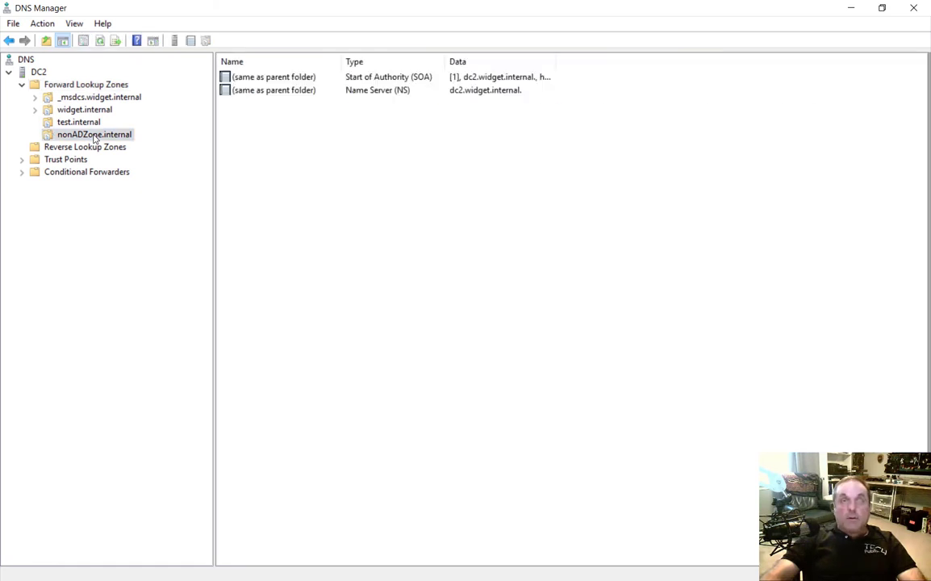
{"action": "right_click", "coordinate": [93, 138]}
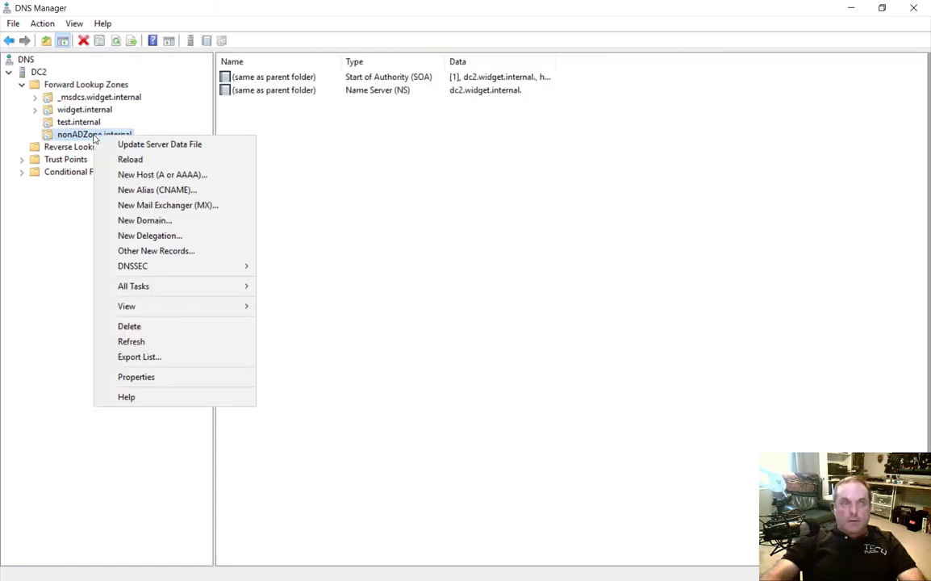
{"action": "left_click", "coordinate": [172, 379]}
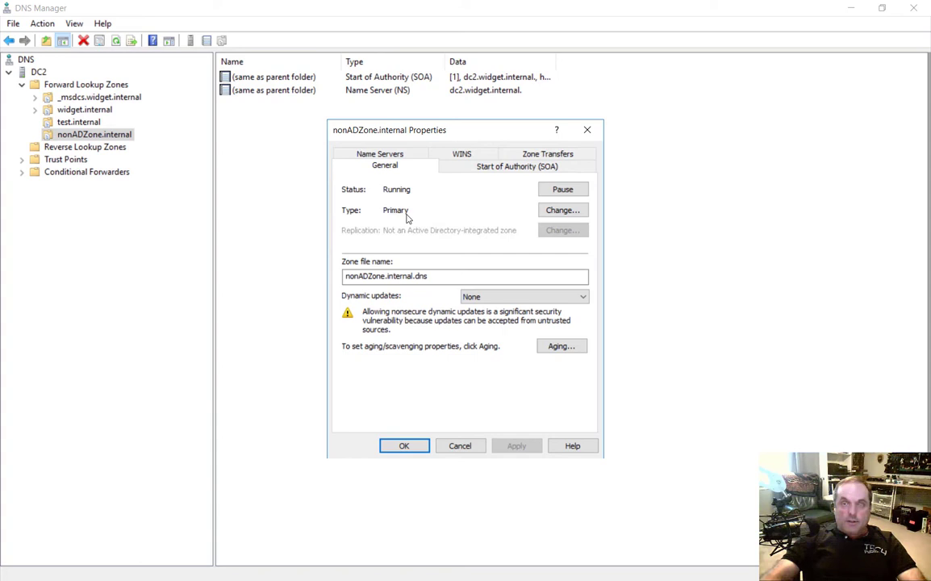
{"action": "left_click", "coordinate": [561, 213]}
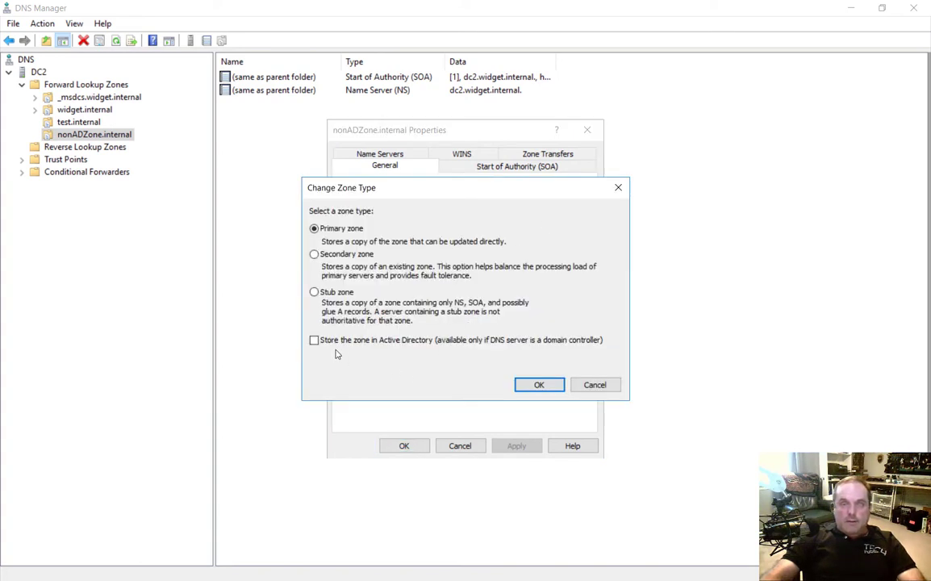
{"action": "left_click", "coordinate": [595, 386]}
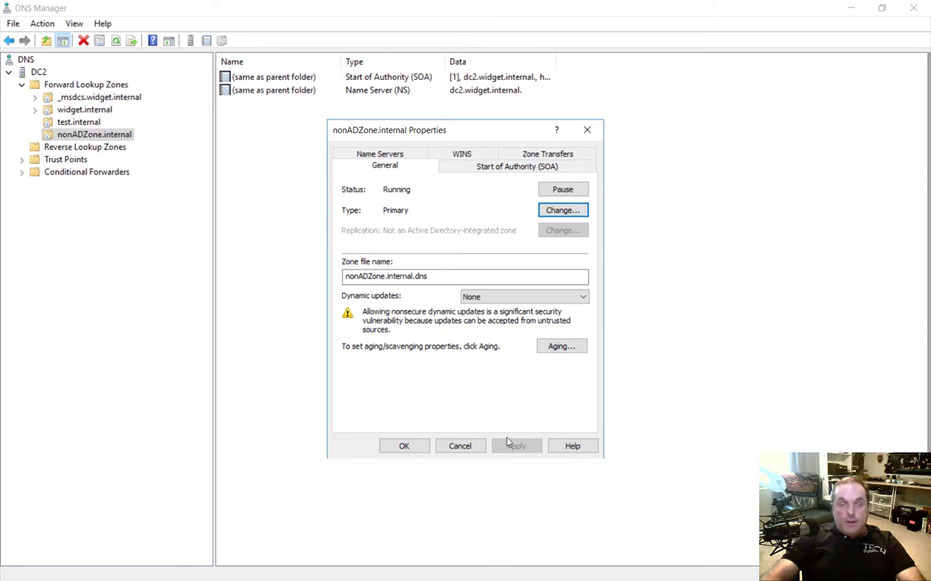
Step: Add a www host record pointing to 192.168.15.20 in nonADZone.internal
{"action": "left_click", "coordinate": [400, 448]}
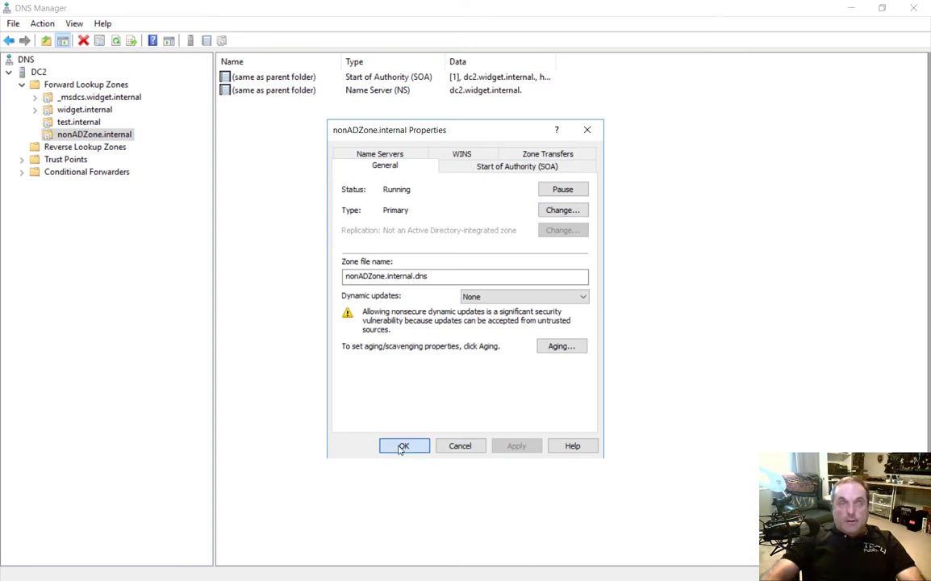
{"action": "right_click", "coordinate": [281, 135]}
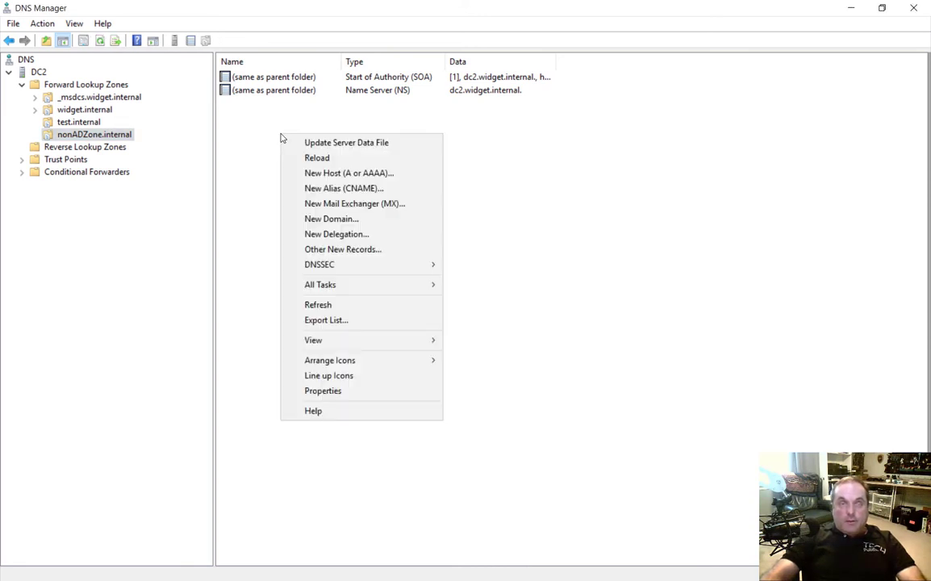
{"action": "left_click", "coordinate": [309, 174]}
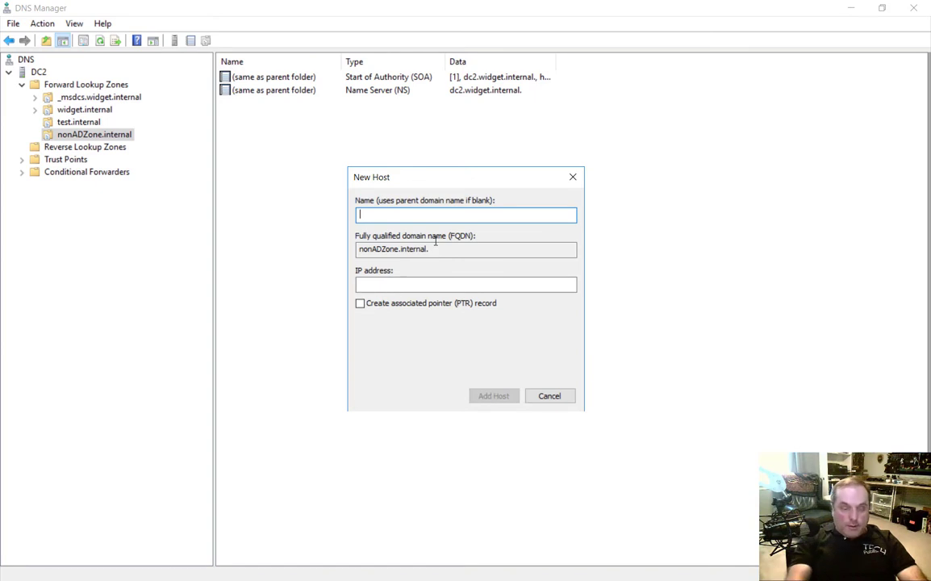
{"action": "type", "text": "www"}
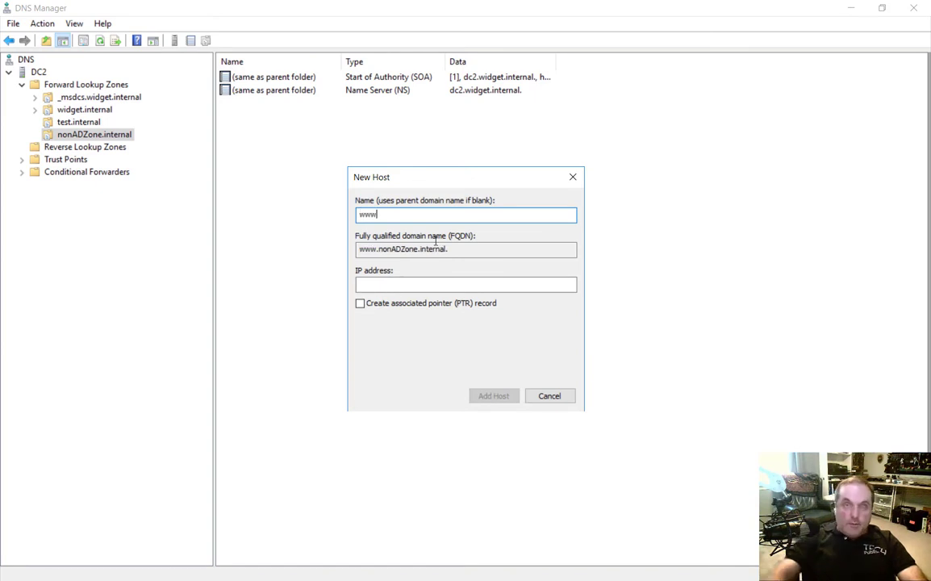
{"action": "left_click", "coordinate": [410, 287]}
{"action": "type", "text": "192.16"}
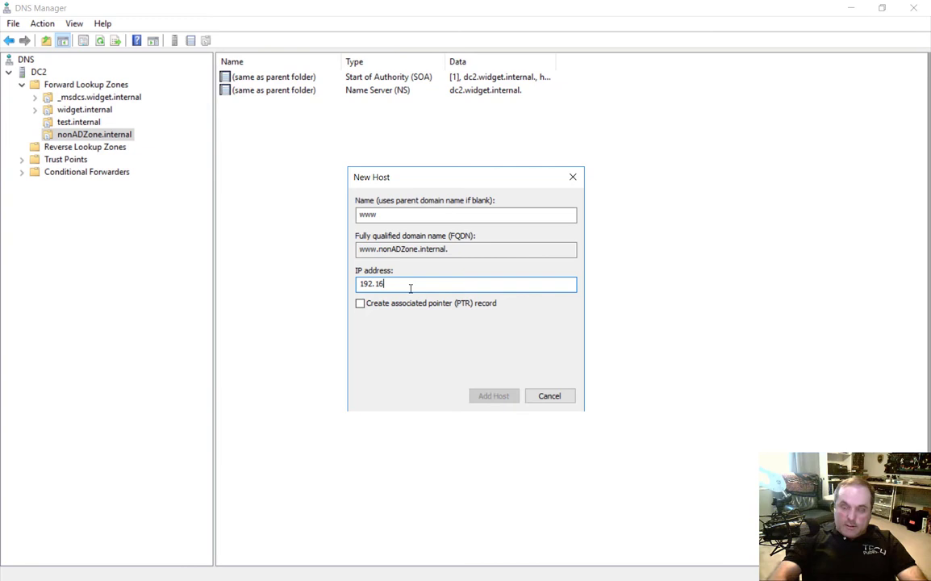
{"action": "type", "text": "8.15"}
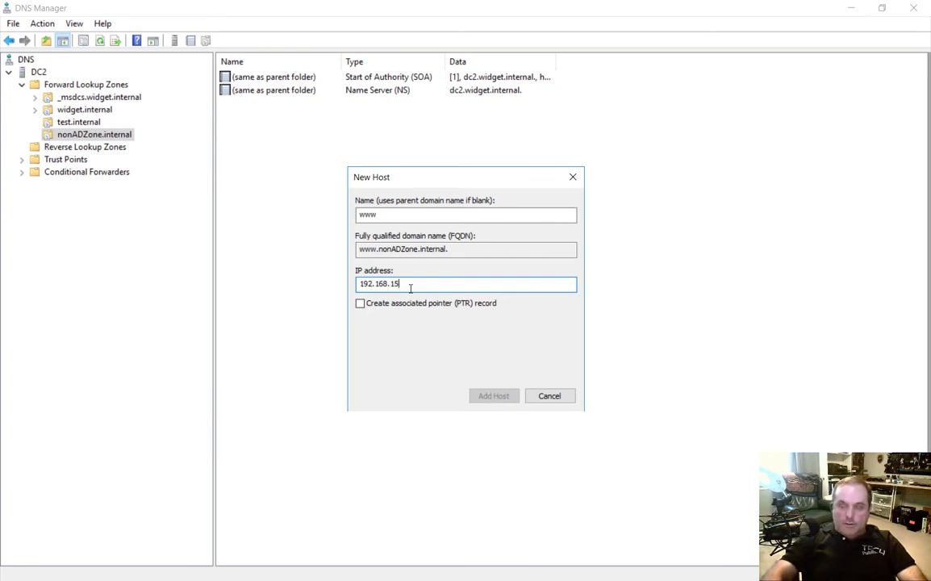
{"action": "type", "text": ".20"}
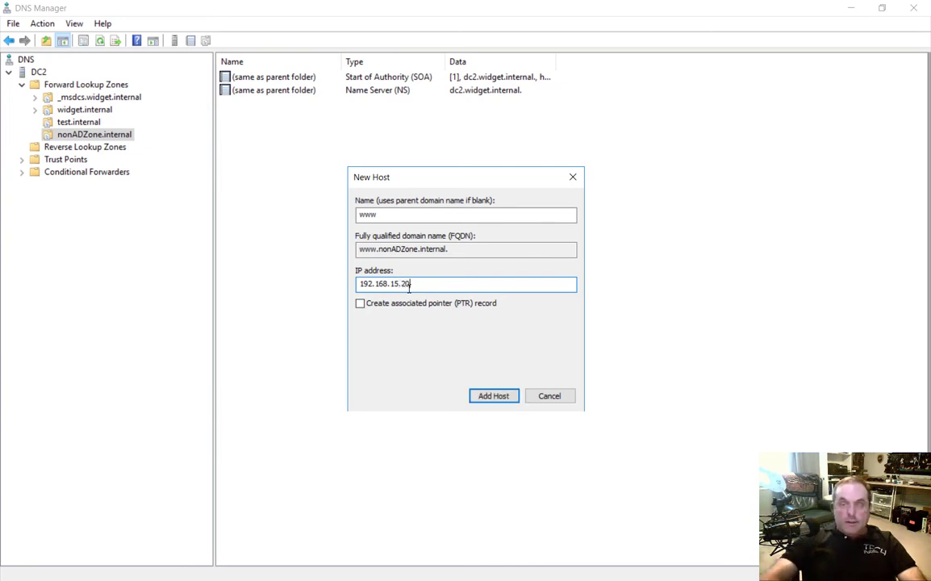
{"action": "left_click", "coordinate": [481, 397]}
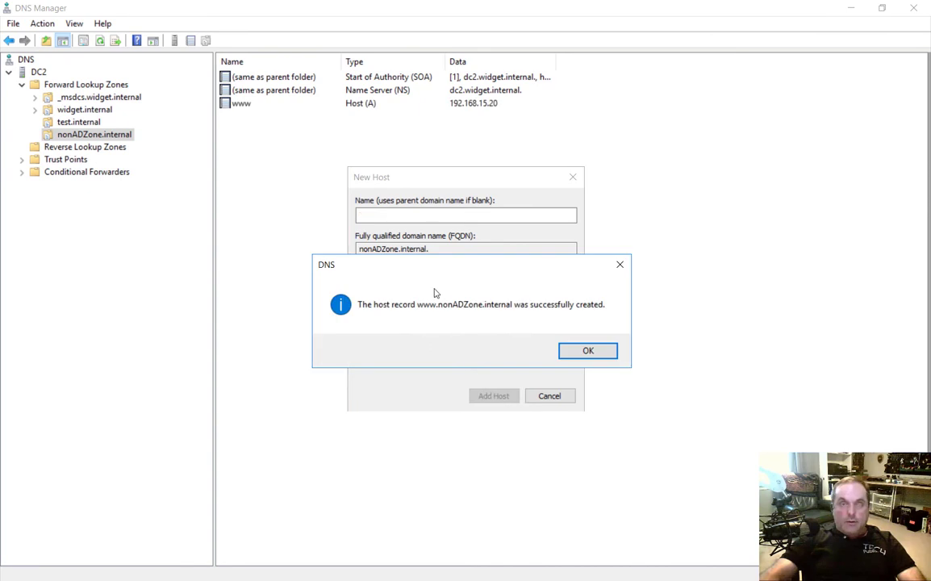
{"action": "left_click", "coordinate": [588, 352]}
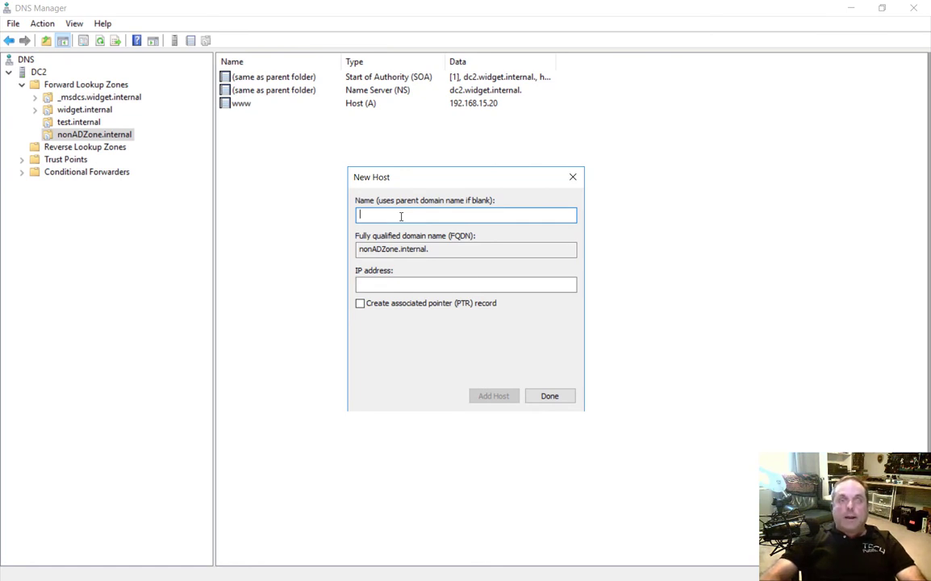
Step: Add a blank-name host record pointing to 192.168.15.20 and finish adding hosts
{"action": "left_click", "coordinate": [401, 285]}
{"action": "type", "text": "192."}
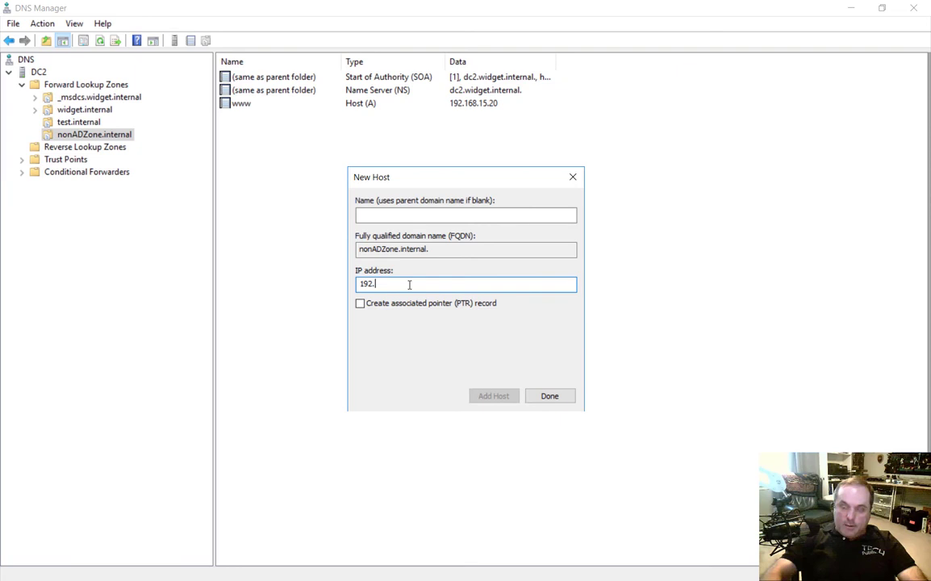
{"action": "type", "text": "168.15.20"}
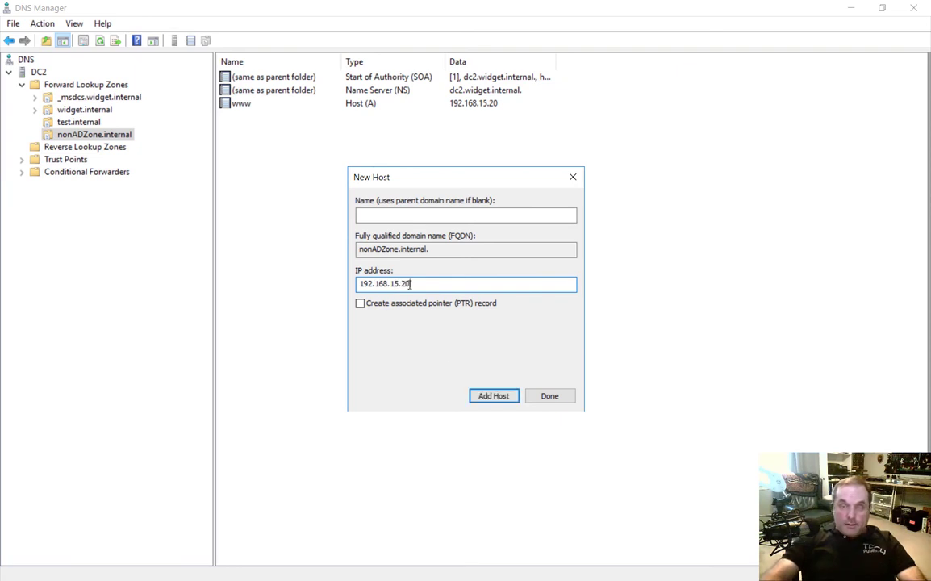
{"action": "left_click", "coordinate": [483, 396]}
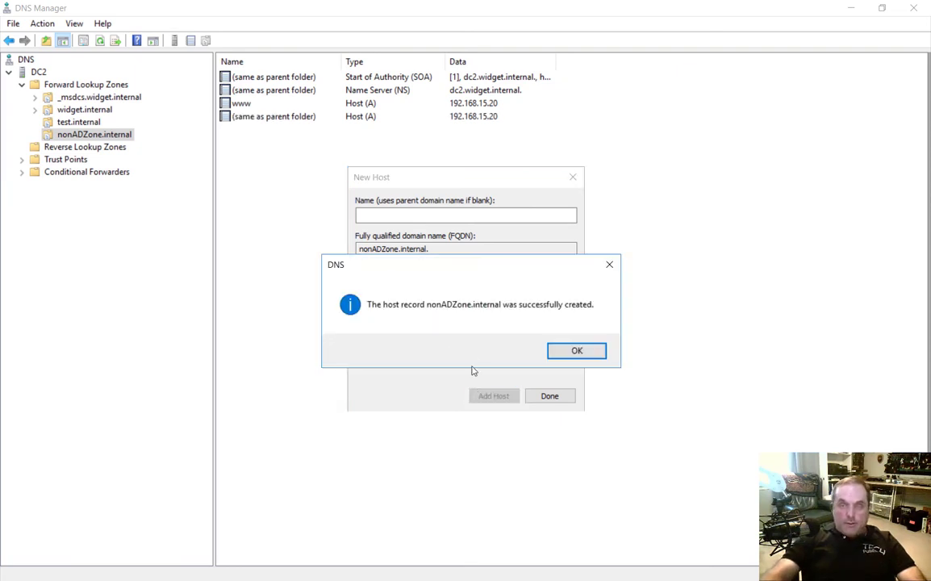
{"action": "left_click", "coordinate": [573, 352]}
{"action": "left_click", "coordinate": [563, 395]}
Step: Open an administrator Command Prompt from the Start button's context menu
{"action": "mouse_move", "coordinate": [202, 573]}
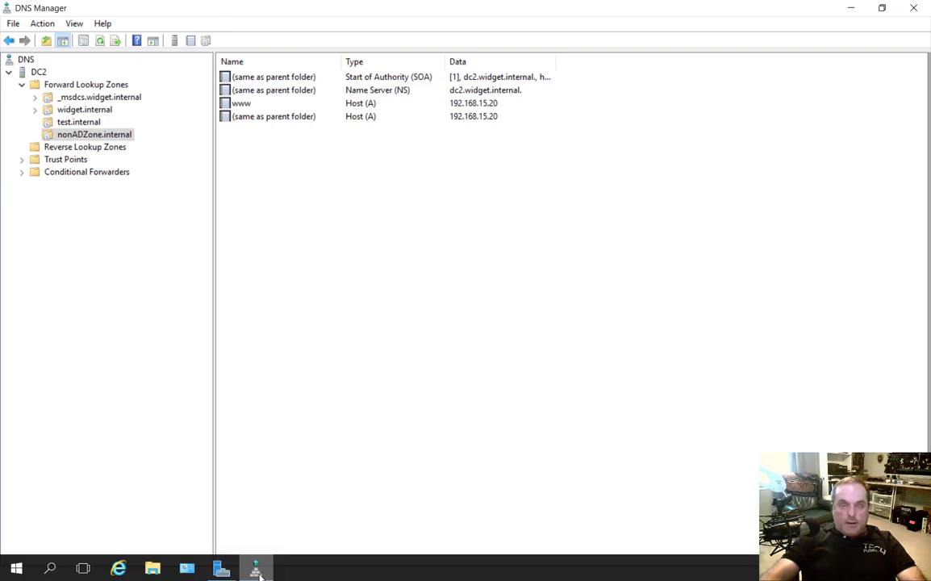
{"action": "right_click", "coordinate": [16, 569]}
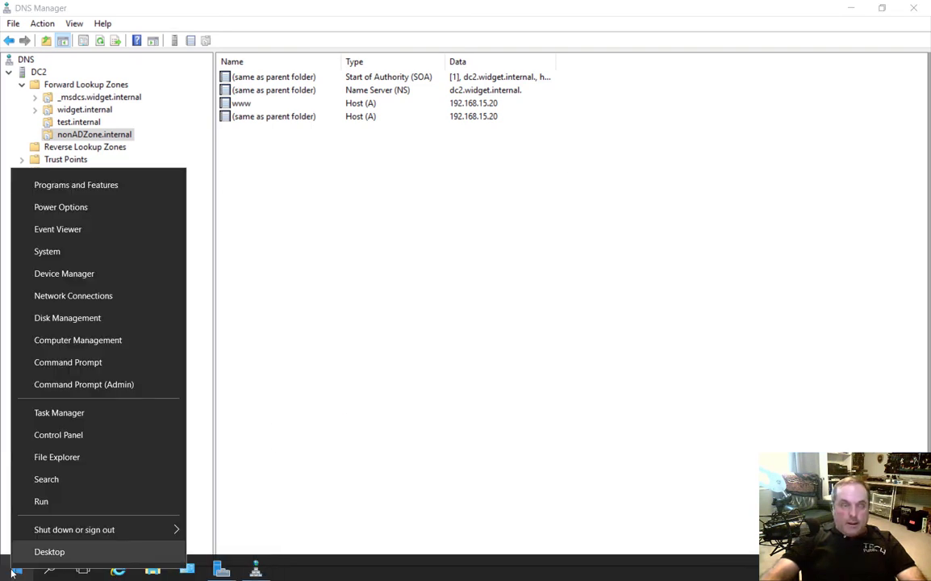
{"action": "left_click", "coordinate": [71, 363]}
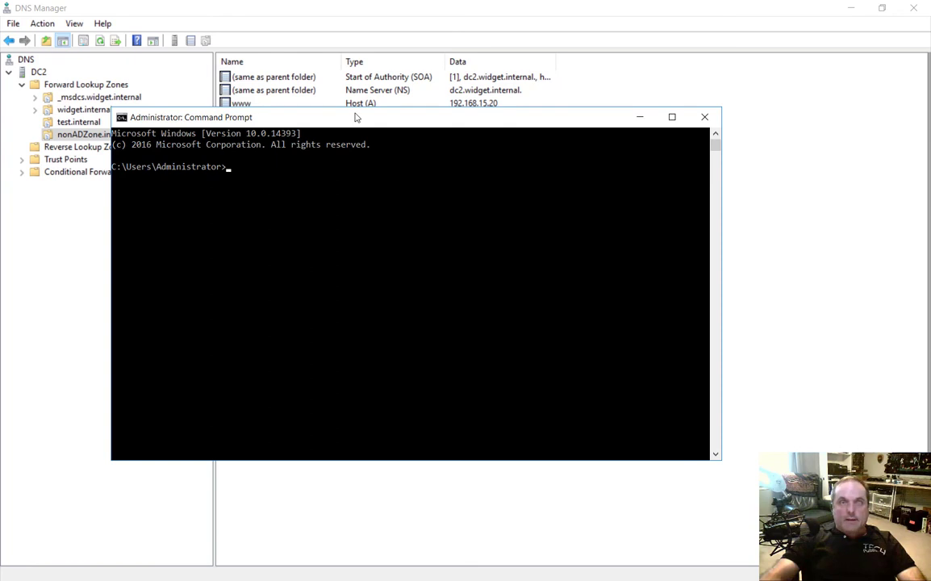
{"action": "left_click_drag", "start_coordinate": [405, 124], "coordinate": [484, 152]}
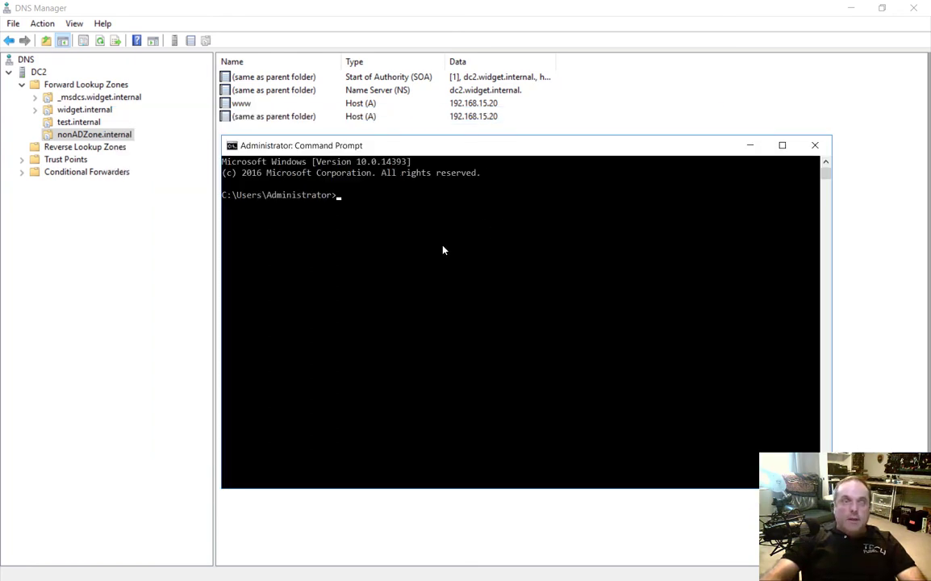
{"action": "type", "text": "p"}
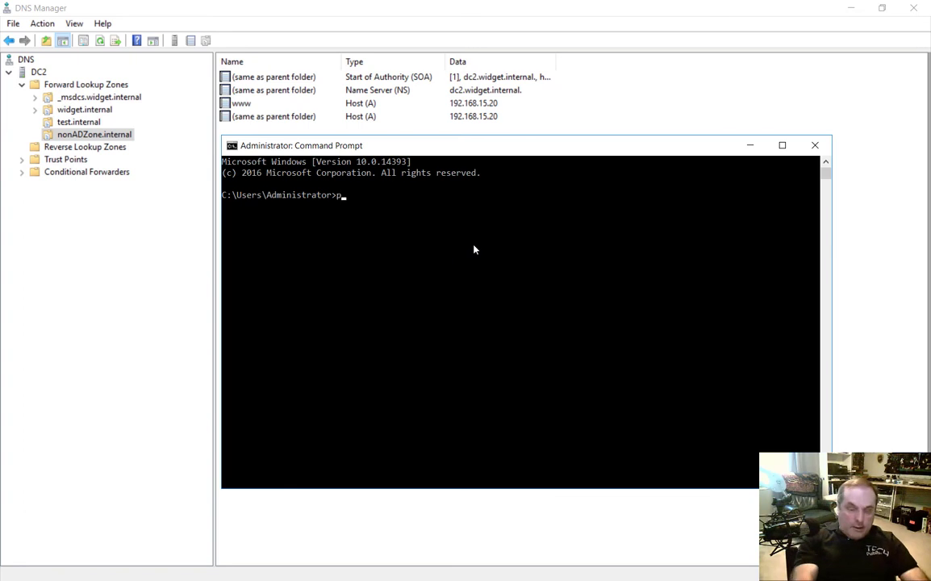
{"action": "type", "text": "ing www"}
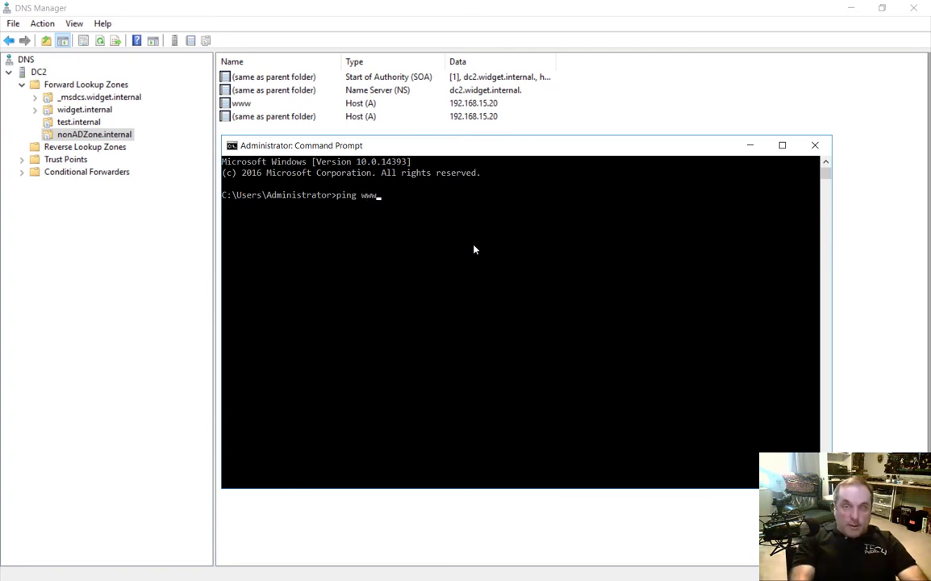
{"action": "type", "text": ".n"}
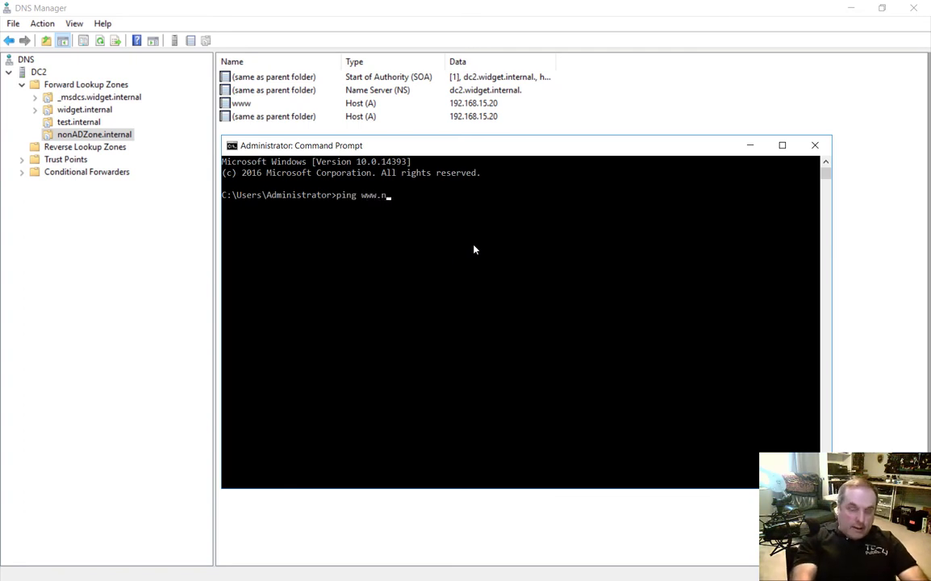
{"action": "type", "text": "onadzone.i"}
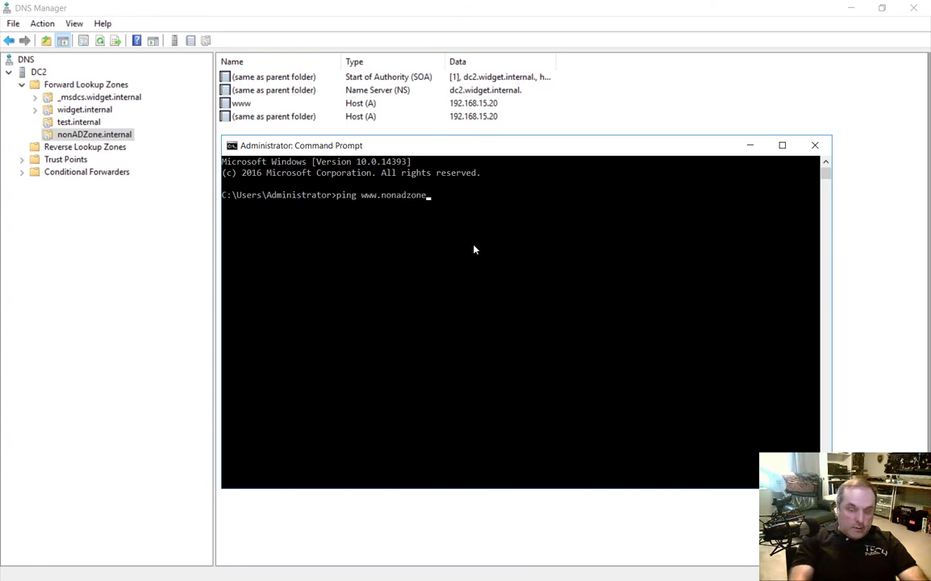
{"action": "type", "text": "rnal"}
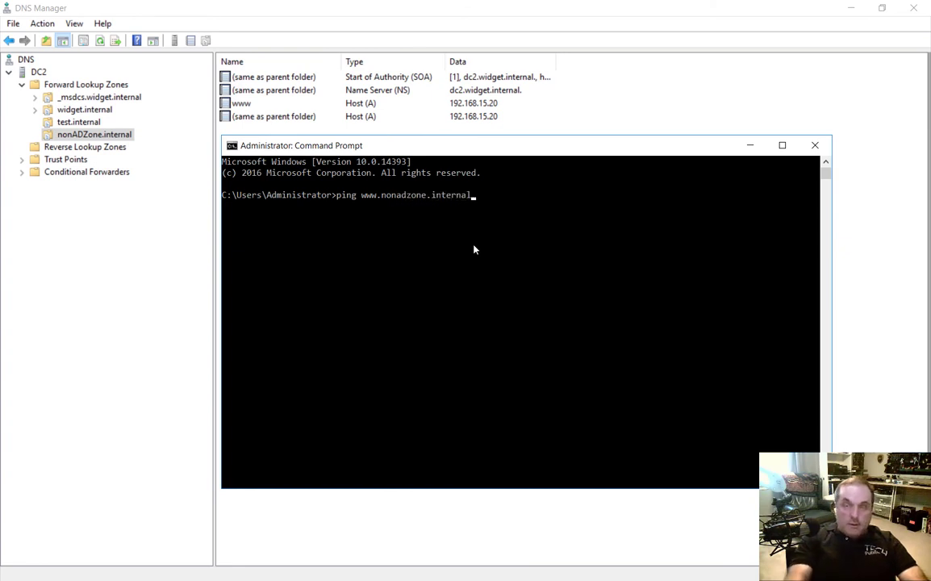
{"action": "key", "text": "Return"}
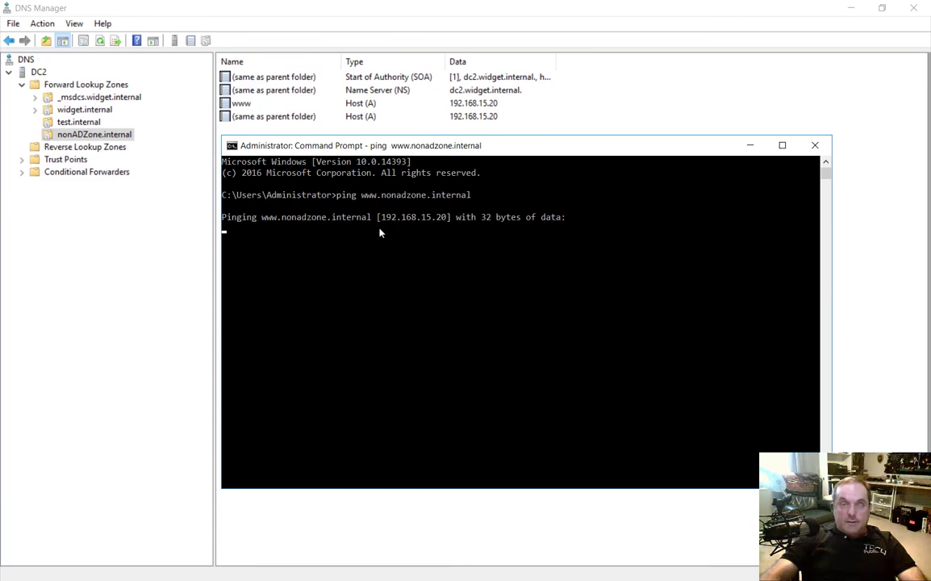
{"action": "left_click_drag", "start_coordinate": [381, 217], "coordinate": [446, 219]}
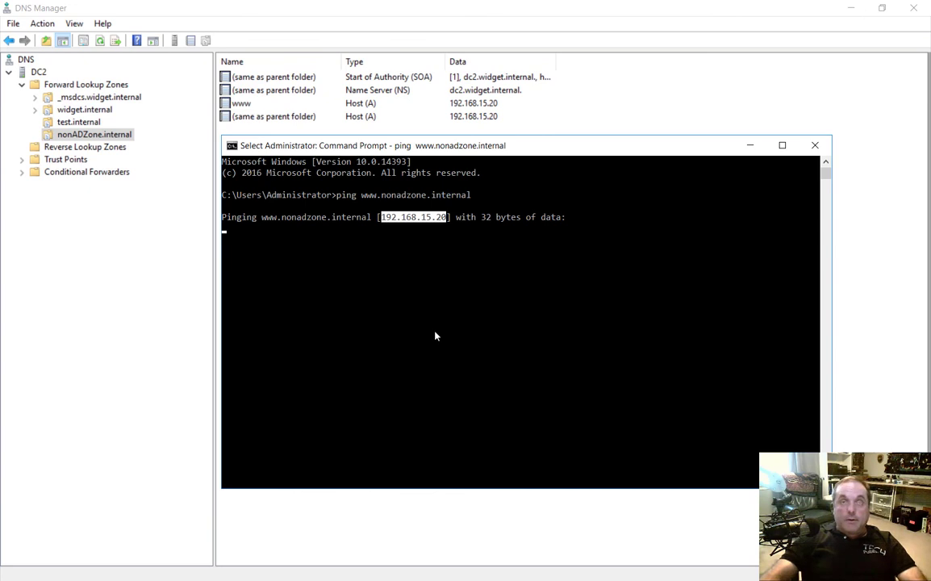
{"action": "right_click", "coordinate": [389, 351]}
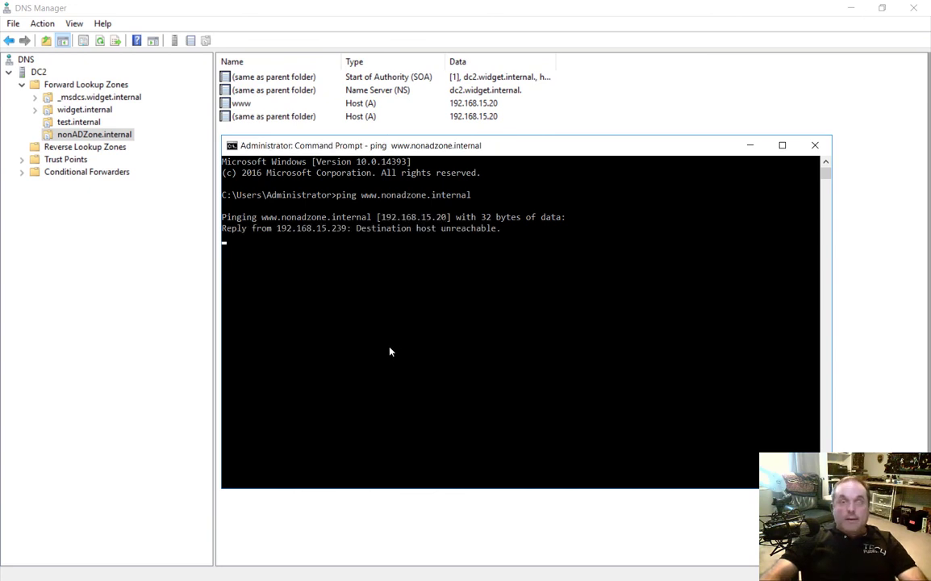
Step: Stop the www ping, then ping bare nonadzone.internal, confirming 192.168.15.20, and stop it
{"action": "key", "text": "ctrl+c"}
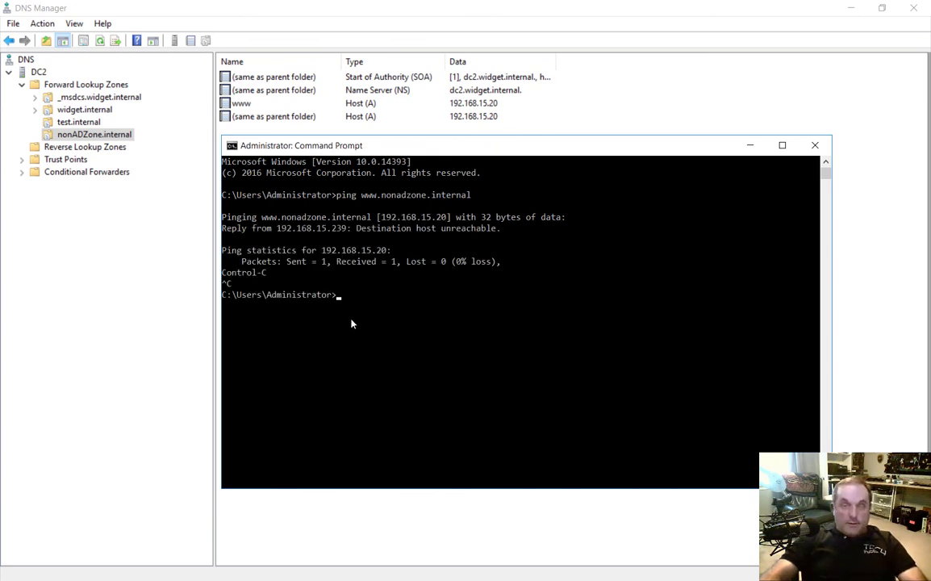
{"action": "type", "text": "ping"}
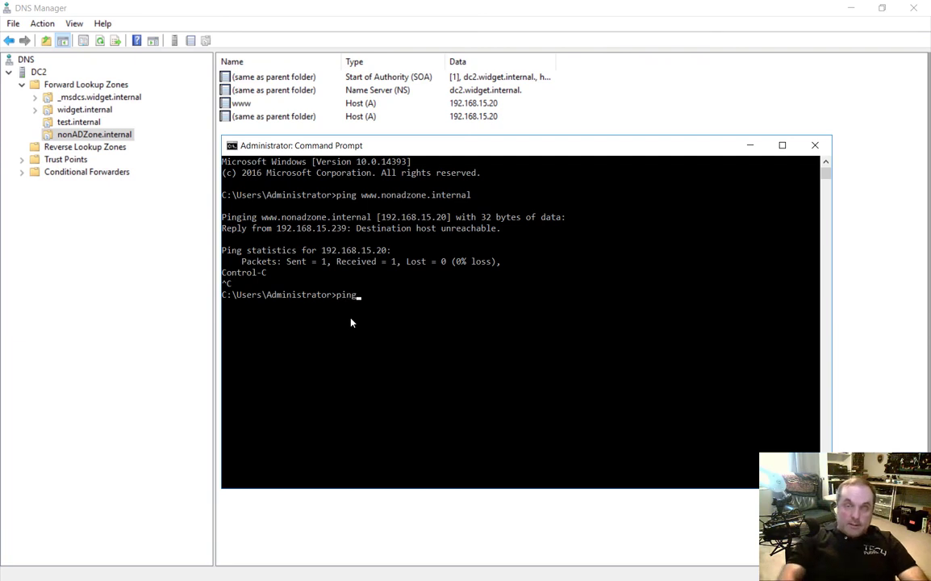
{"action": "key", "text": "Up"}
{"action": "key", "text": "Left"}
{"action": "key", "text": "Left"}
{"action": "key", "text": "Left"}
{"action": "key", "text": "Left"}
{"action": "key", "text": "Left"}
{"action": "key", "text": "Left"}
{"action": "key", "text": "Left"}
{"action": "key", "text": "Left"}
{"action": "key", "text": "Left"}
{"action": "key", "text": "Left"}
{"action": "key", "text": "Left"}
{"action": "key", "text": "Left"}
{"action": "key", "text": "Left"}
{"action": "key", "text": "Left"}
{"action": "key", "text": "Left"}
{"action": "key", "text": "Left"}
{"action": "key", "text": "Left"}
{"action": "key", "text": "Left"}
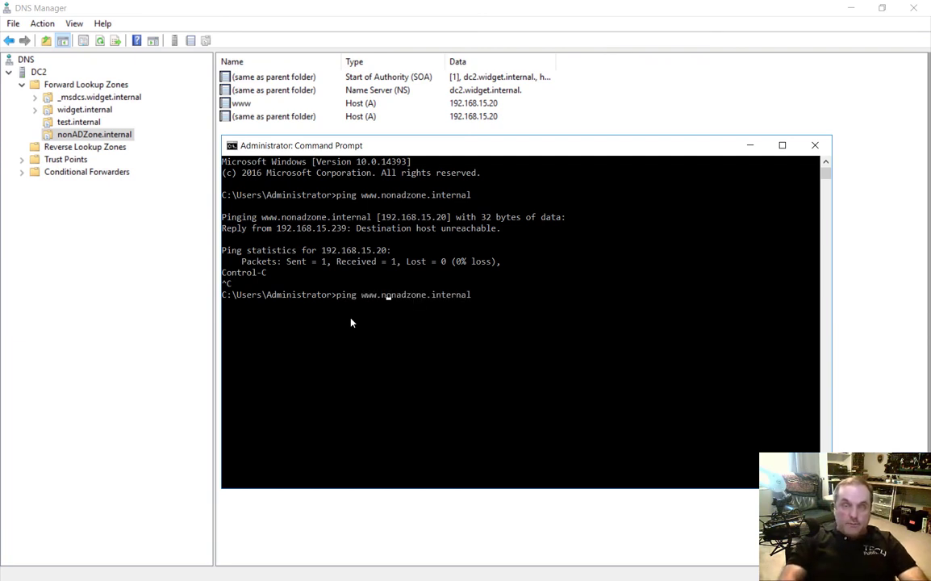
{"action": "key", "text": "BackSpace"}
{"action": "key", "text": "BackSpace"}
{"action": "key", "text": "BackSpace"}
{"action": "key", "text": "BackSpace"}
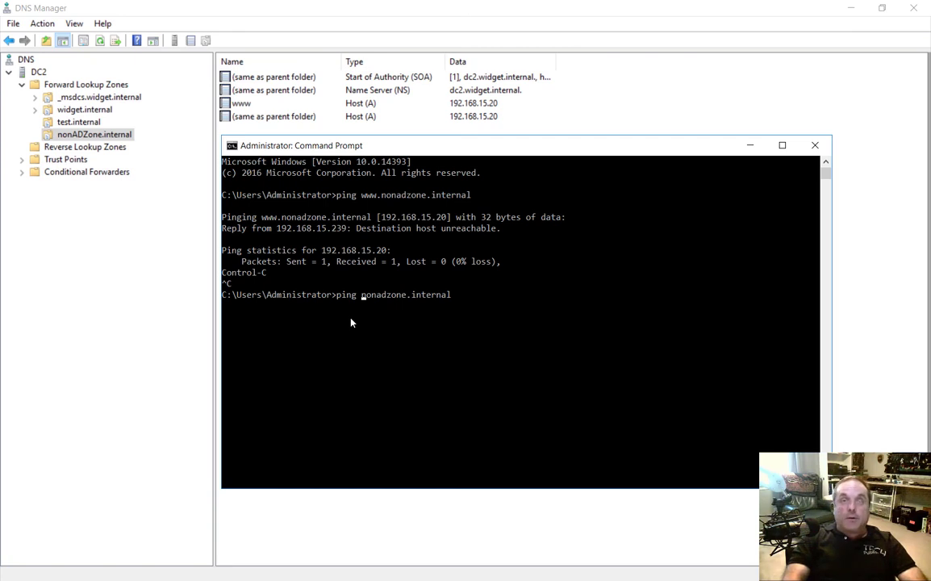
{"action": "key", "text": "Return"}
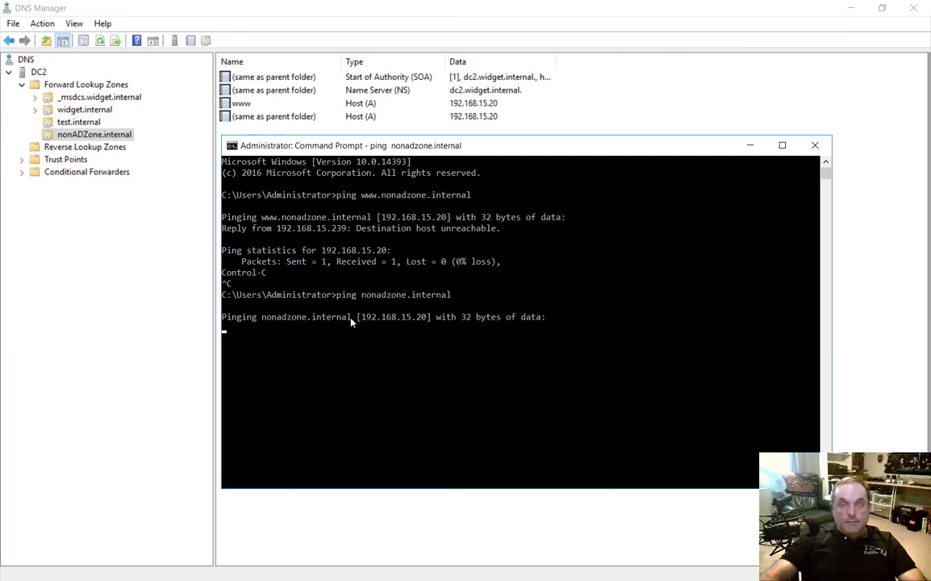
{"action": "key", "text": "ctrl+c"}
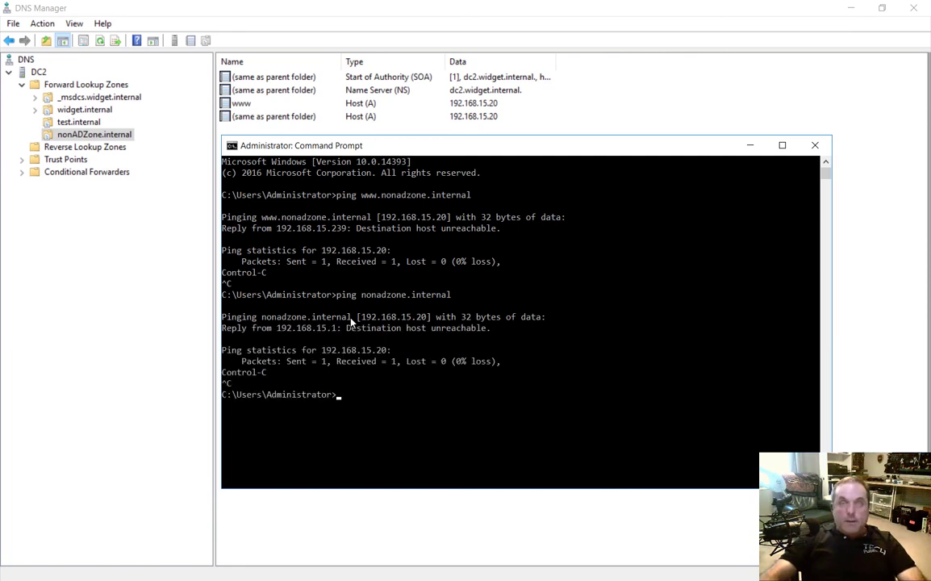